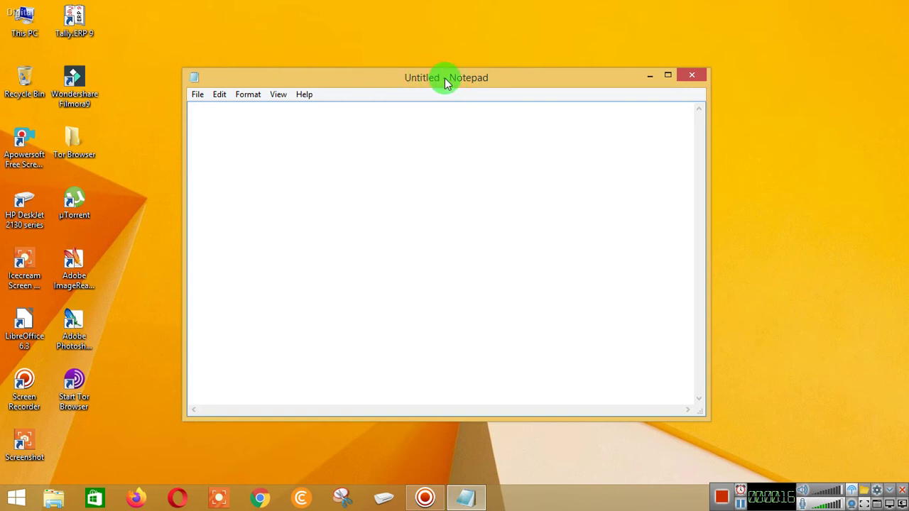
# - Minimize and reopen the blank Notepad window, and maximize it and restore it to its smaller size
pyautogui.click(650, 74)
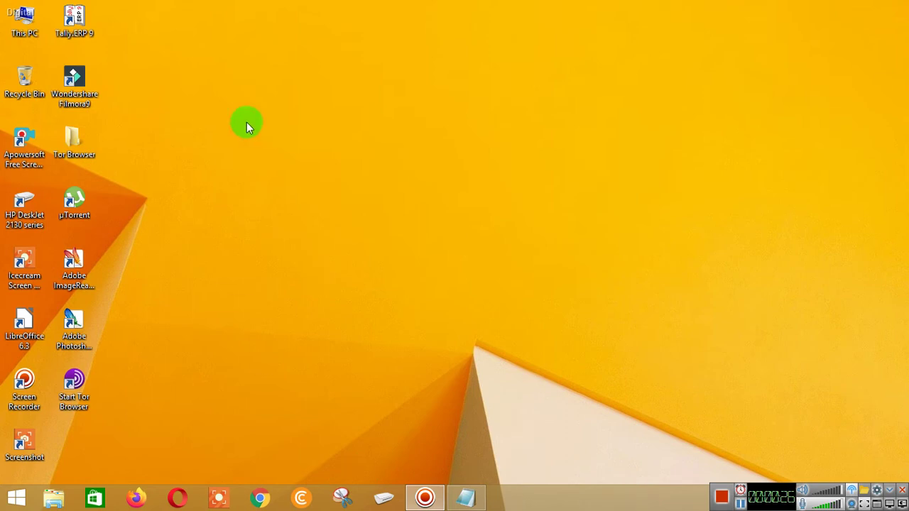
pyautogui.click(474, 505)
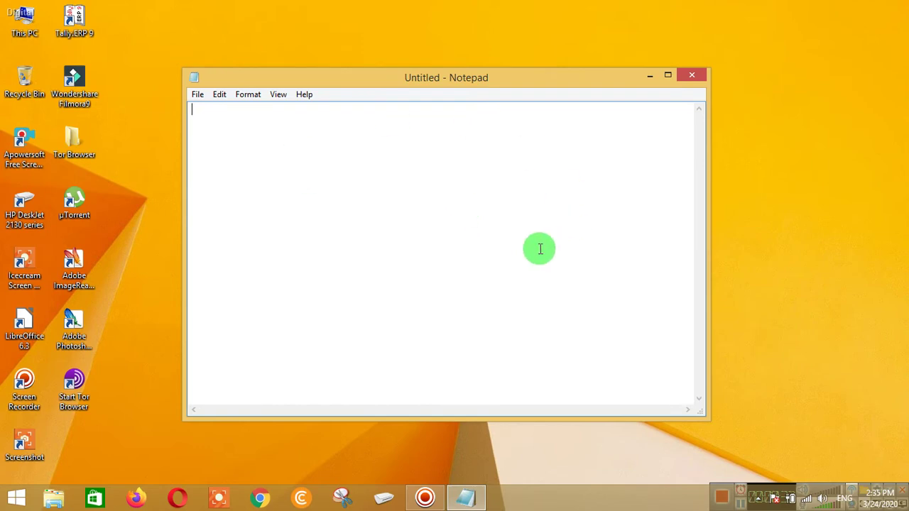
pyautogui.click(667, 76)
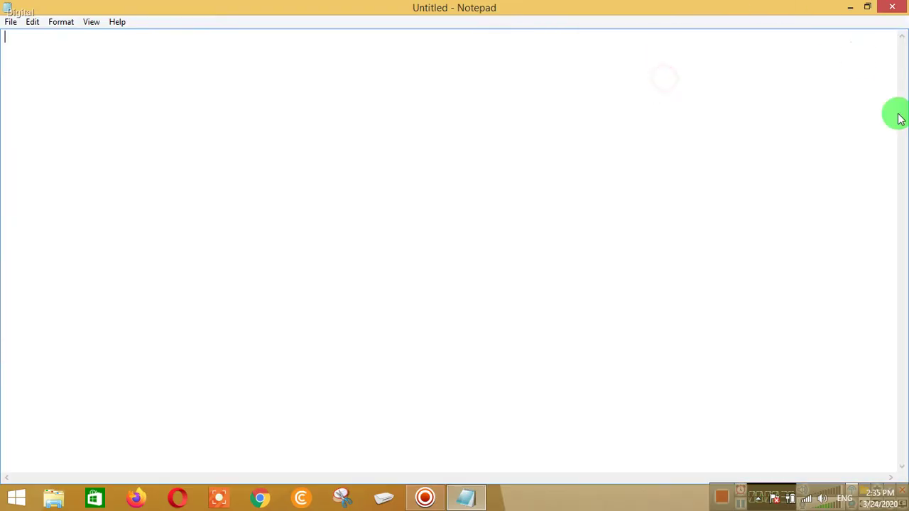
pyautogui.click(868, 9)
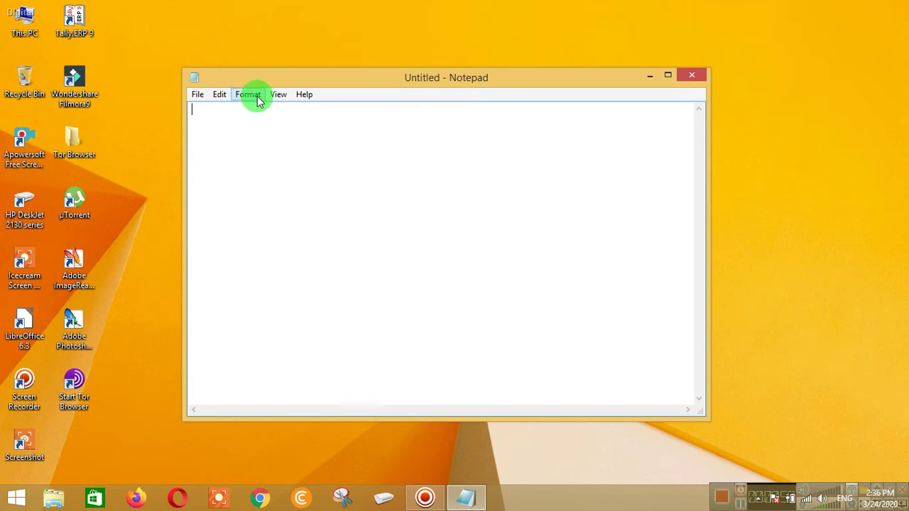
# - Examine which commands Notepad offers for files, editing, formatting, viewing and help
pyautogui.click(197, 93)
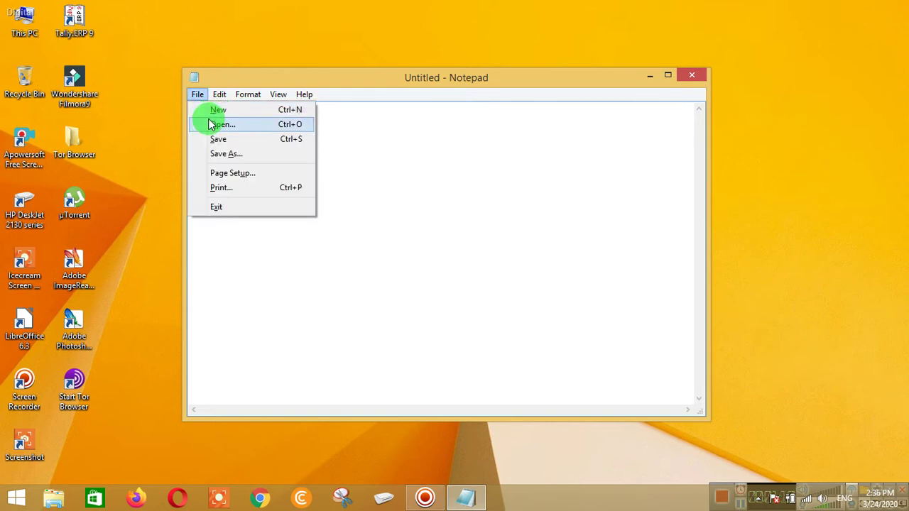
pyautogui.press('Escape')
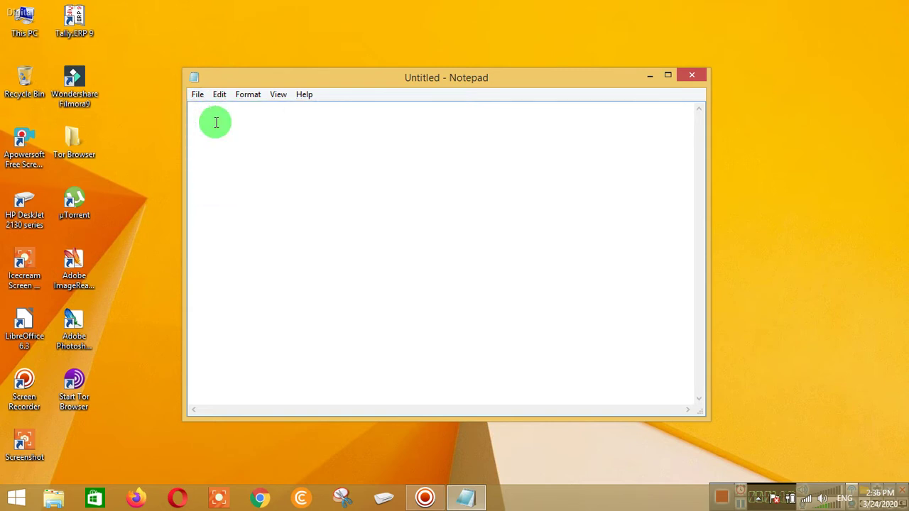
pyautogui.hotkey('alt', 'e')
pyautogui.press('Escape')
pyautogui.hotkey('alt', 'o')
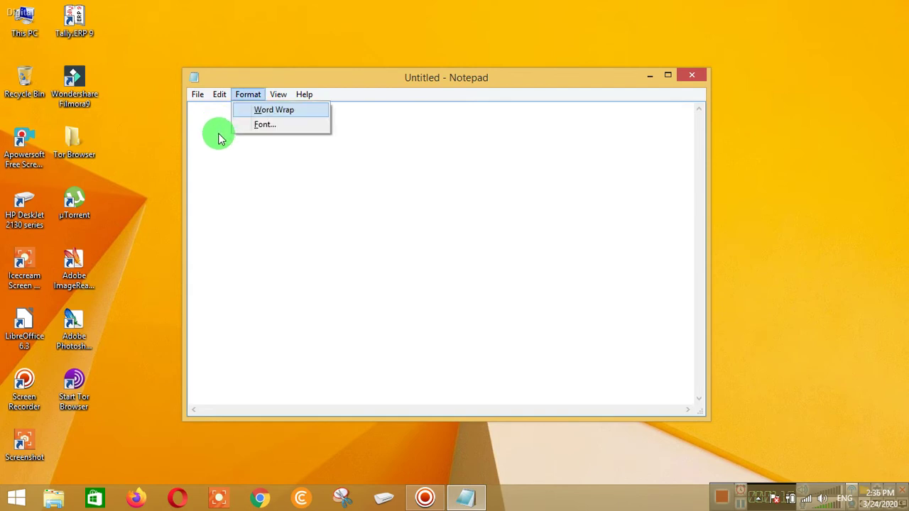
pyautogui.click(239, 133)
pyautogui.hotkey('alt', 'v')
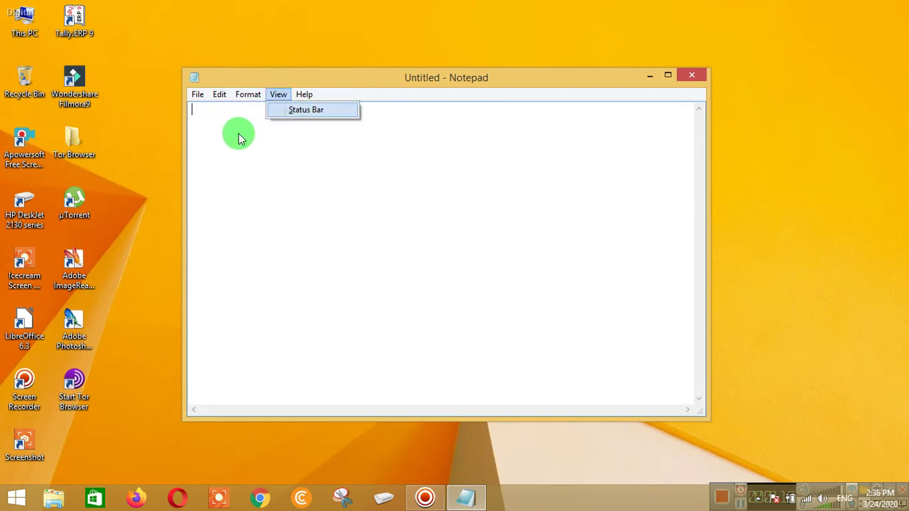
pyautogui.click(239, 134)
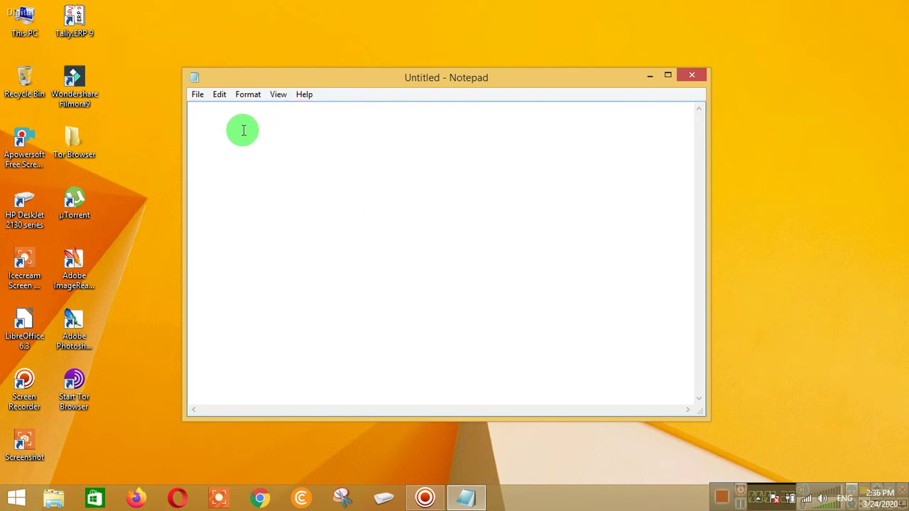
pyautogui.hotkey('alt', 'h')
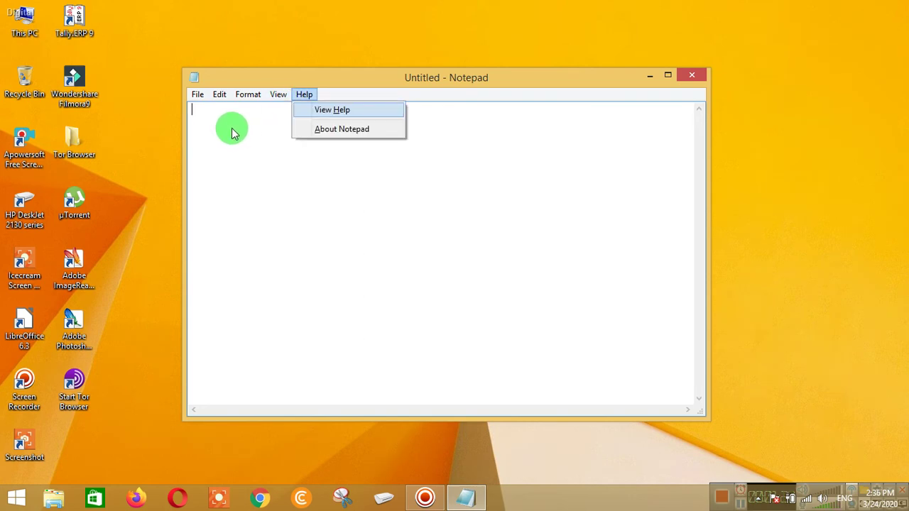
pyautogui.click(235, 147)
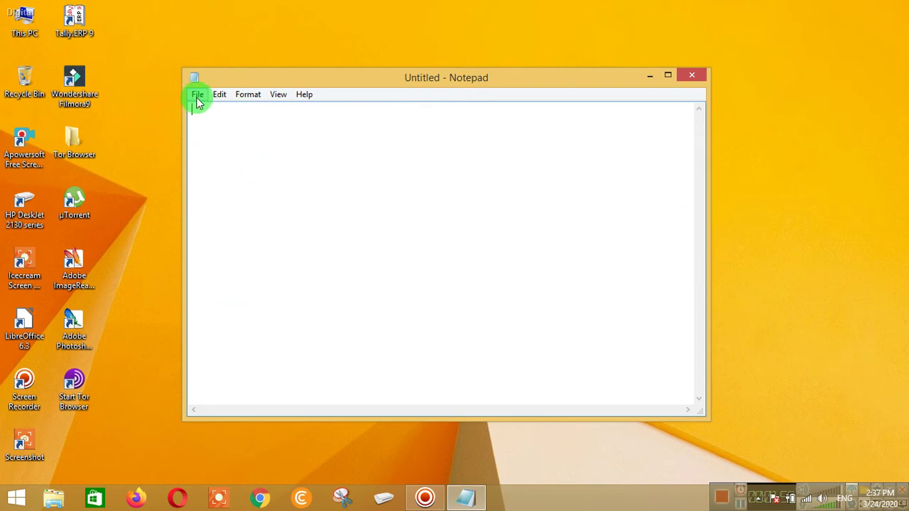
# - Start a new document and enter the text "computer" on the first line
pyautogui.click(198, 98)
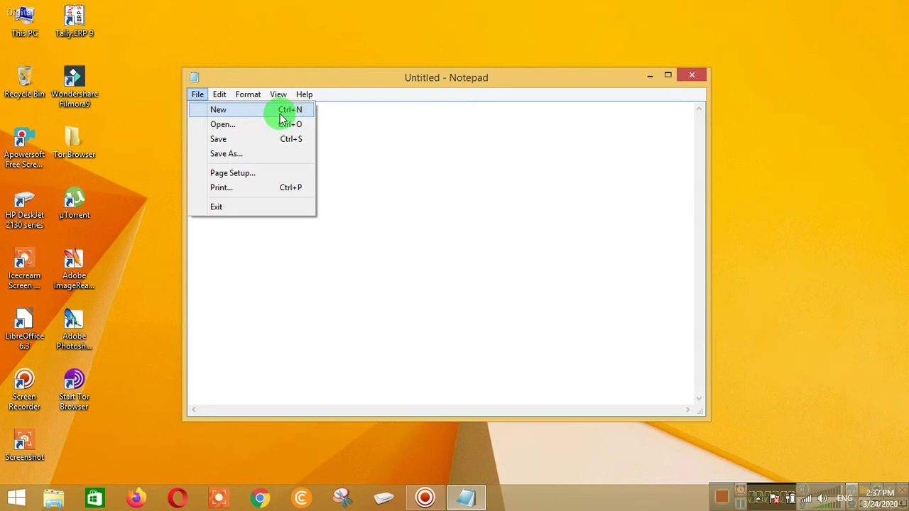
pyautogui.click(237, 118)
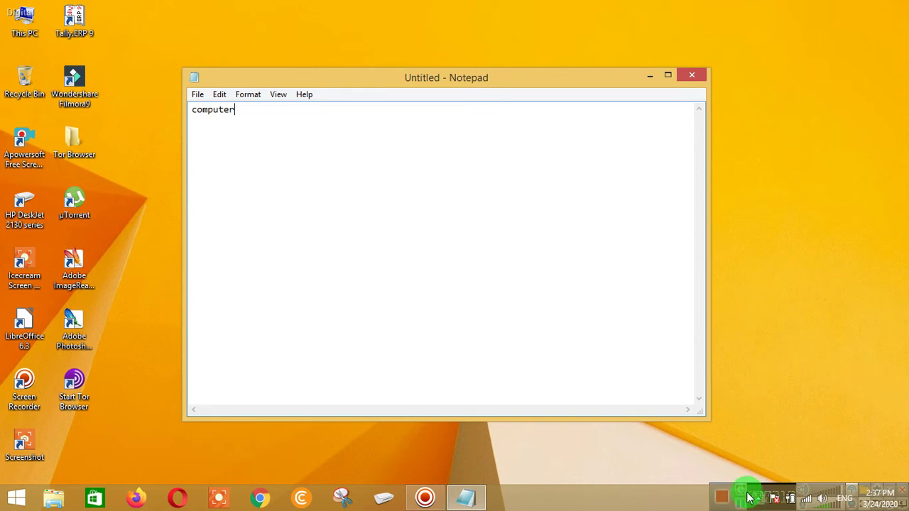
pyautogui.click(642, 500)
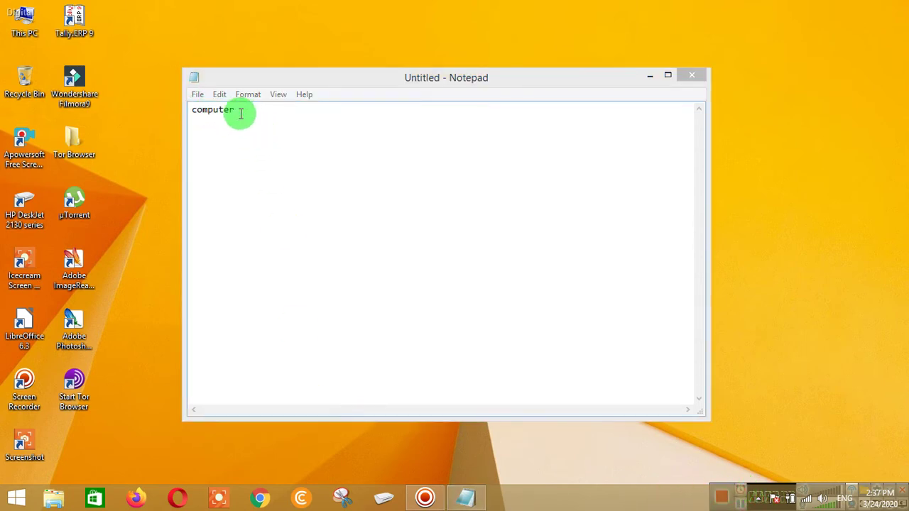
# - Save the new document as a text file named "spguru"
pyautogui.click(197, 94)
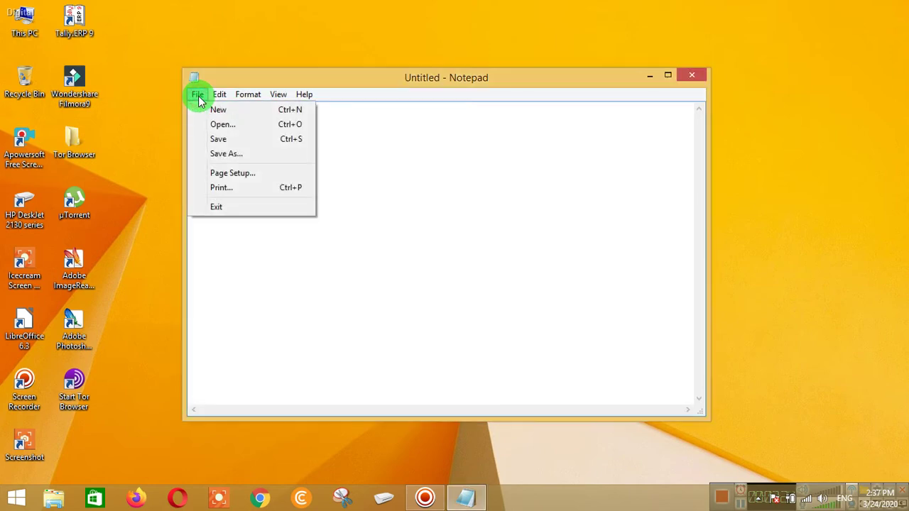
pyautogui.click(232, 140)
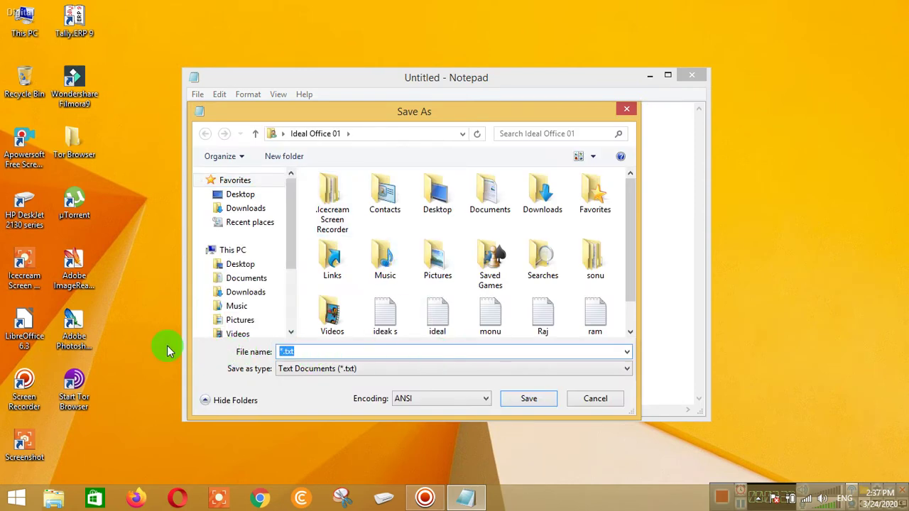
pyautogui.write('spguru')
pyautogui.press('Return')
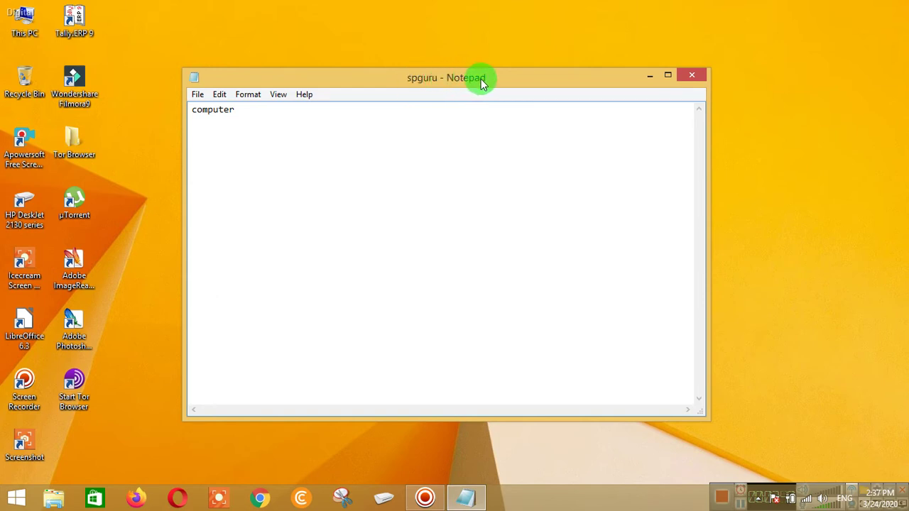
# - Open the existing text file "ideal" from the Ideal Office 01 folder and check its text line
pyautogui.click(202, 95)
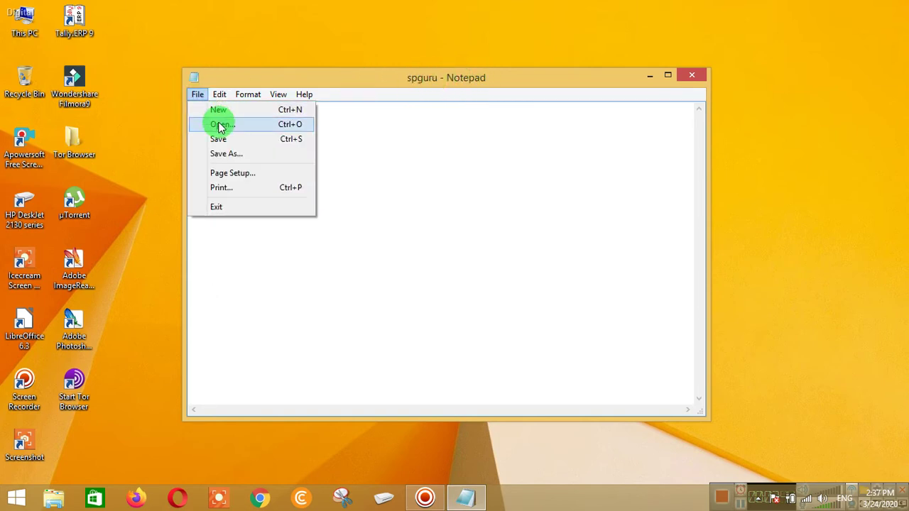
pyautogui.click(220, 125)
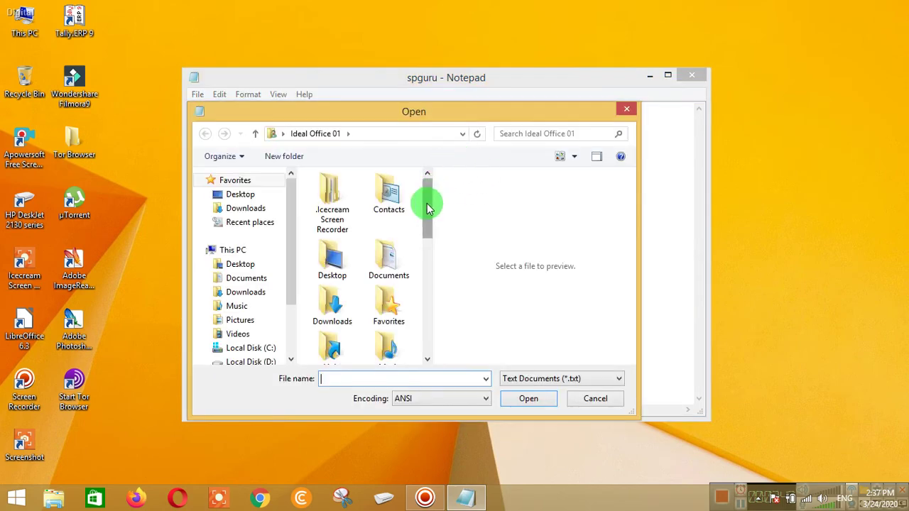
pyautogui.moveTo(426, 197); pyautogui.dragTo(441, 331)
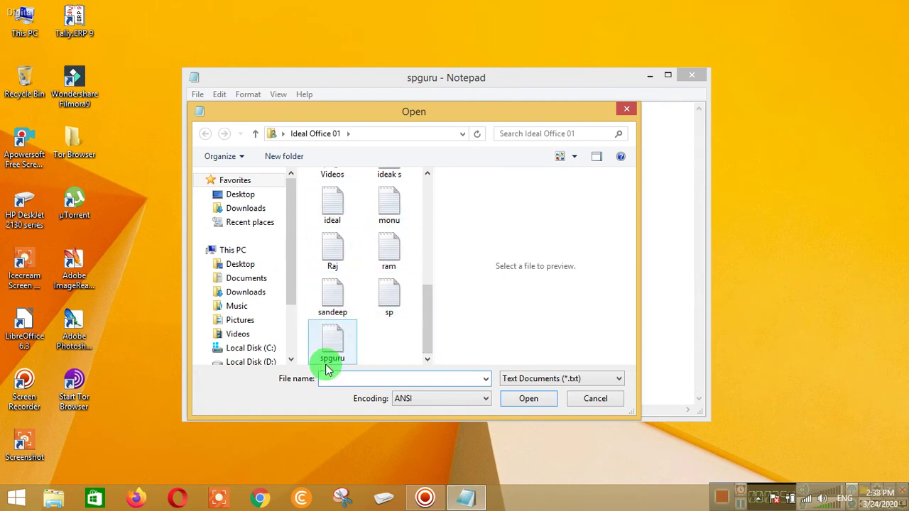
pyautogui.click(335, 206)
pyautogui.click(523, 399)
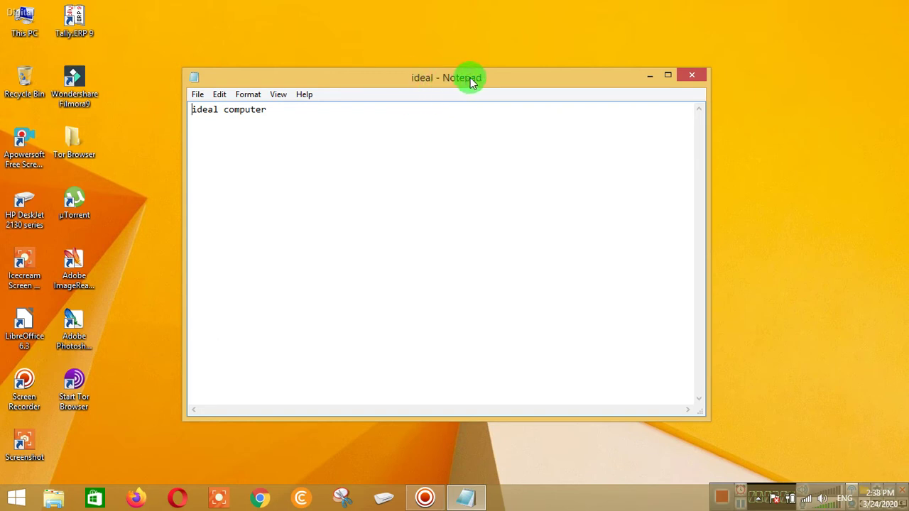
pyautogui.moveTo(191, 110); pyautogui.dragTo(261, 105)
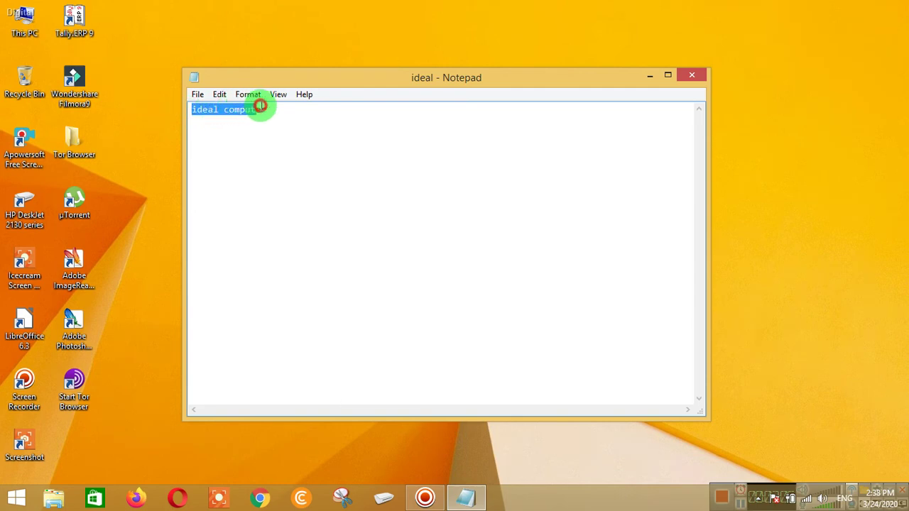
pyautogui.click(299, 128)
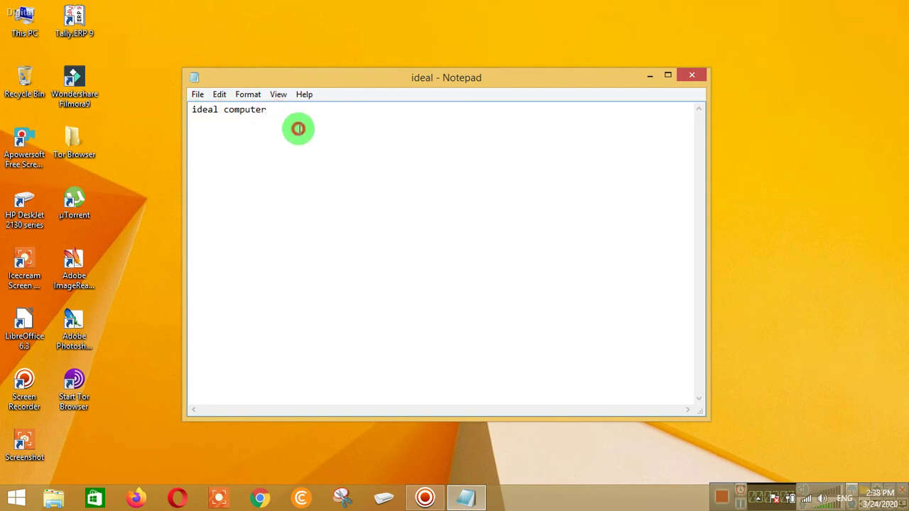
# - Save a copy of the "ideal" document under the new name "Guru"
pyautogui.click(194, 97)
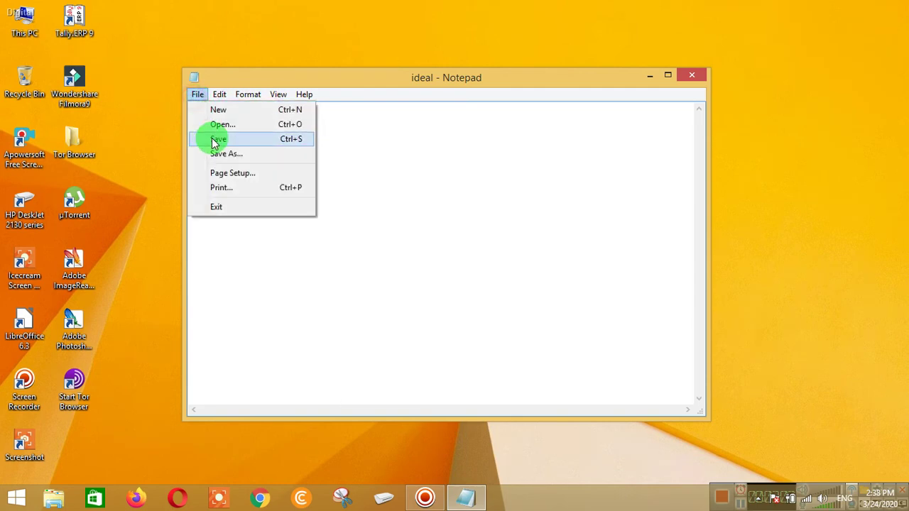
pyautogui.click(244, 154)
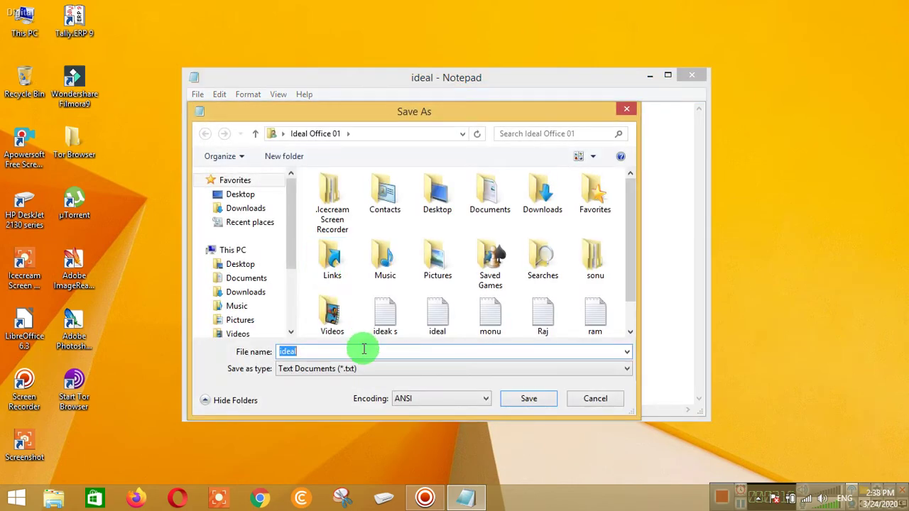
pyautogui.write('Guru')
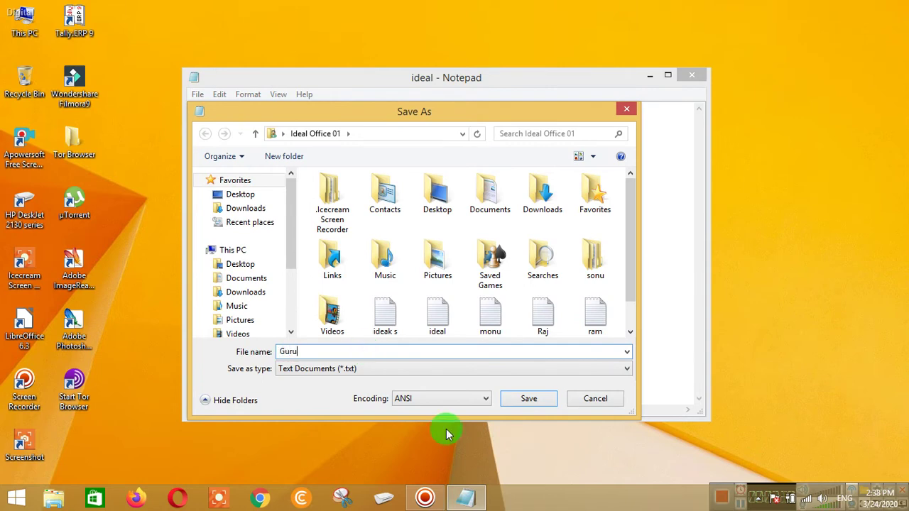
pyautogui.click(525, 399)
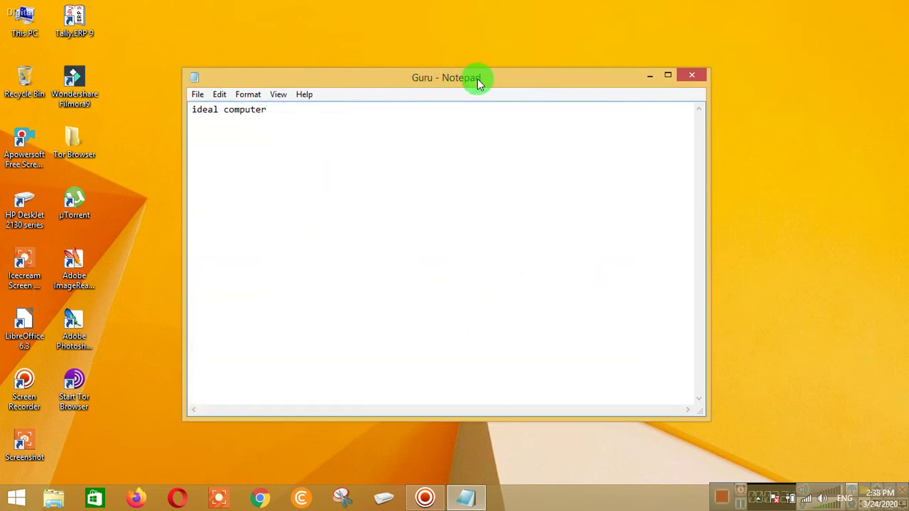
# - Set the page's paper size to A4 with the source on Automatically Select, and try landscape orientation before returning to portrait
pyautogui.click(197, 93)
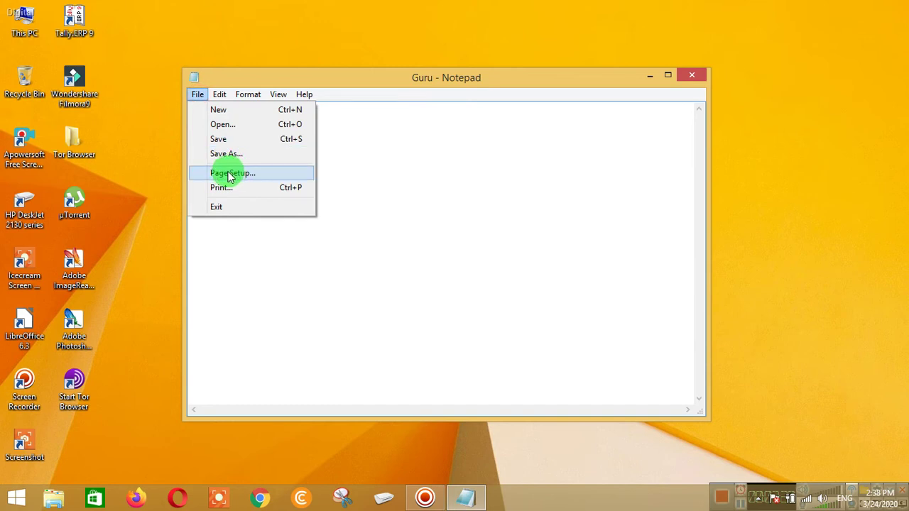
pyautogui.click(229, 175)
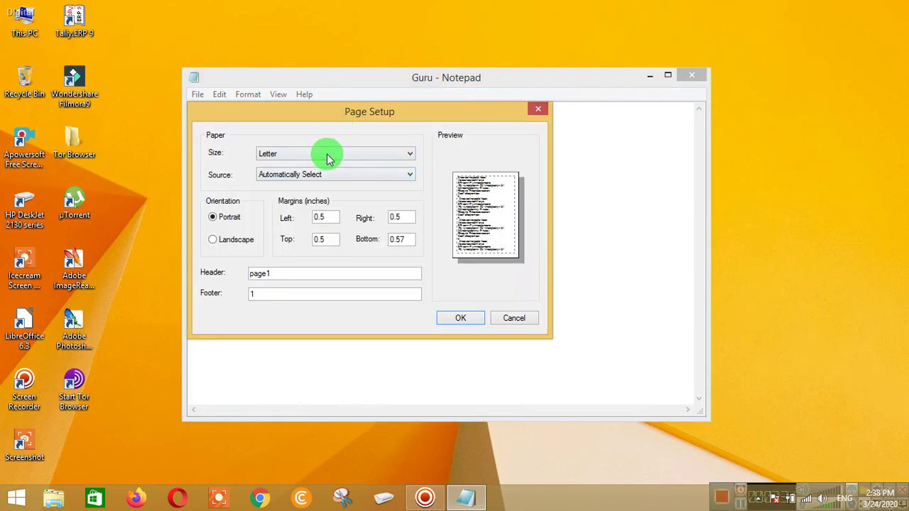
pyautogui.click(291, 156)
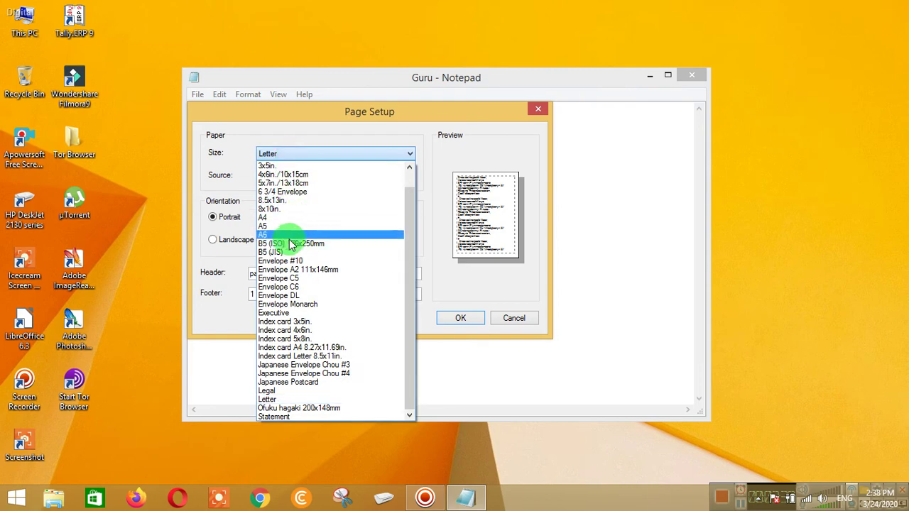
pyautogui.click(288, 212)
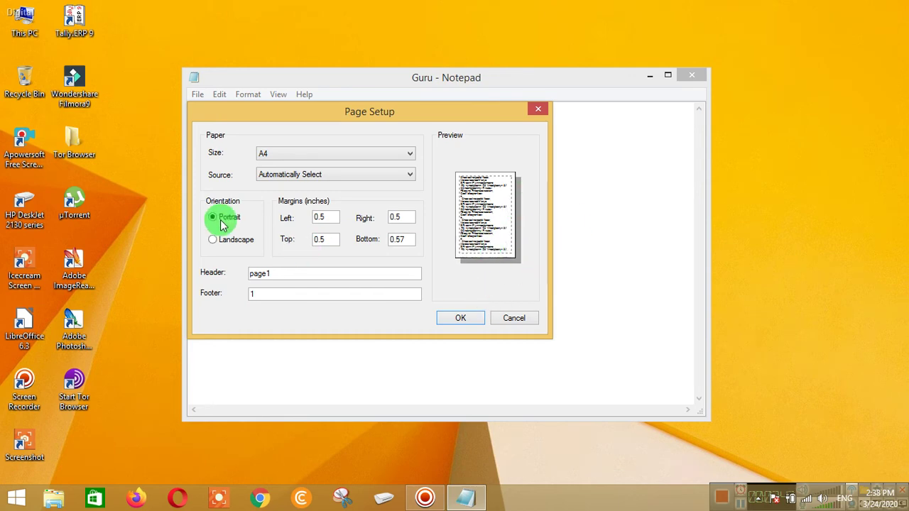
pyautogui.click(319, 178)
pyautogui.click(312, 176)
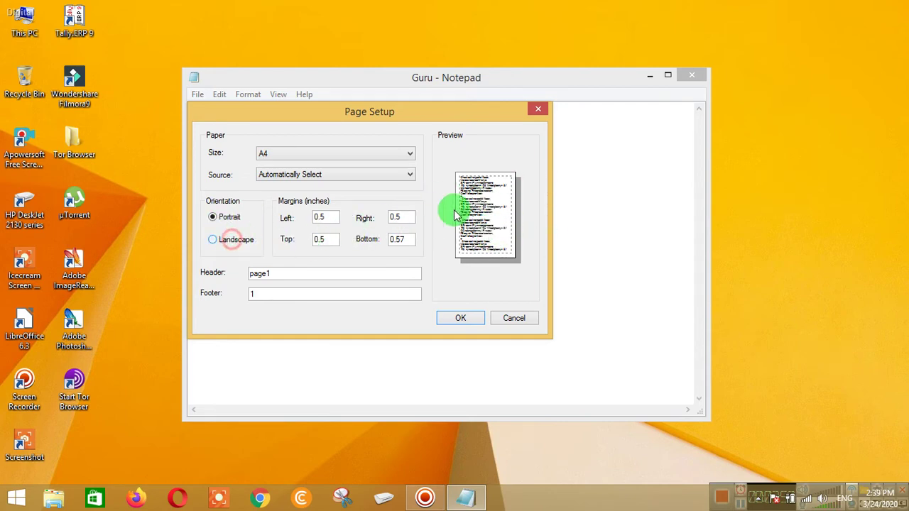
pyautogui.click(234, 241)
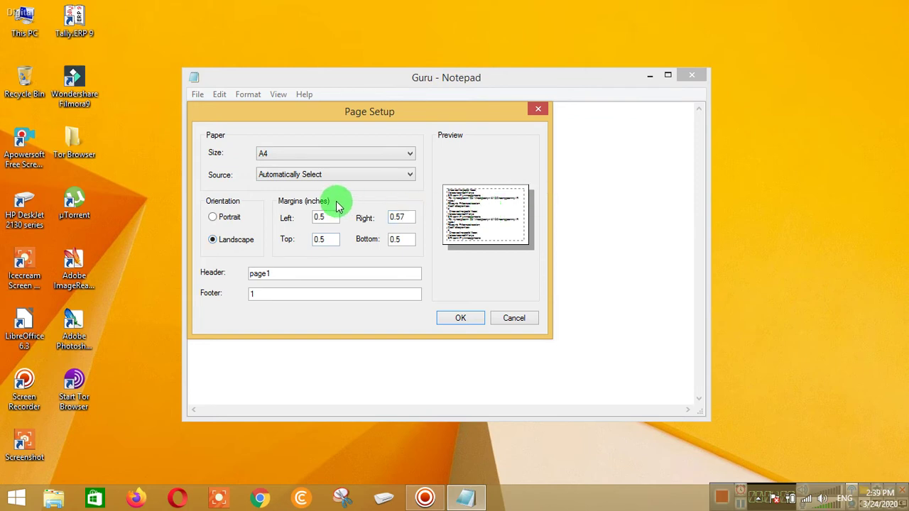
pyautogui.click(222, 217)
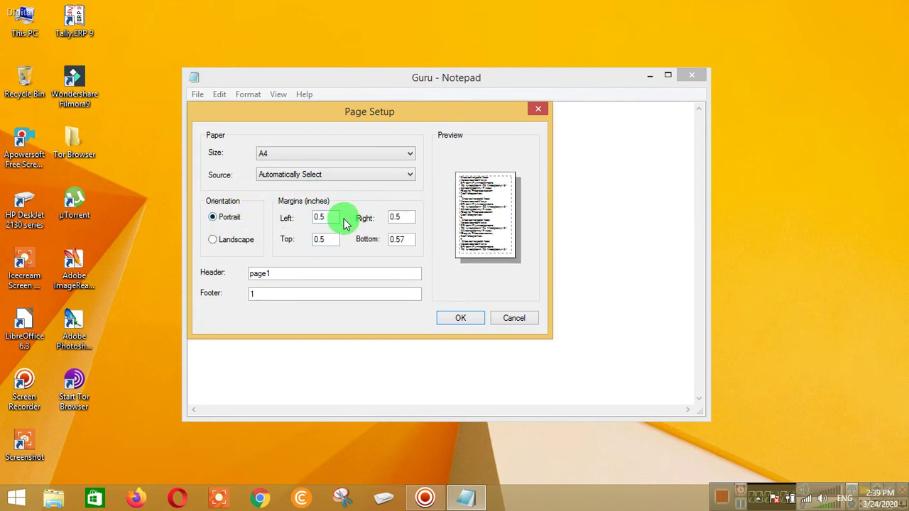
# - Go through the right, top and bottom margins, the header and the footer, and apply the page setup
pyautogui.doubleClick(393, 219)
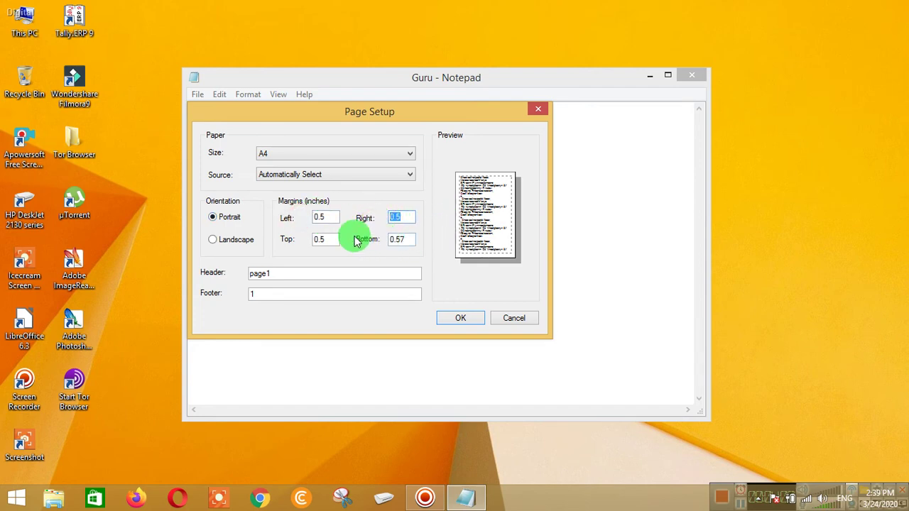
pyautogui.doubleClick(321, 238)
pyautogui.doubleClick(399, 239)
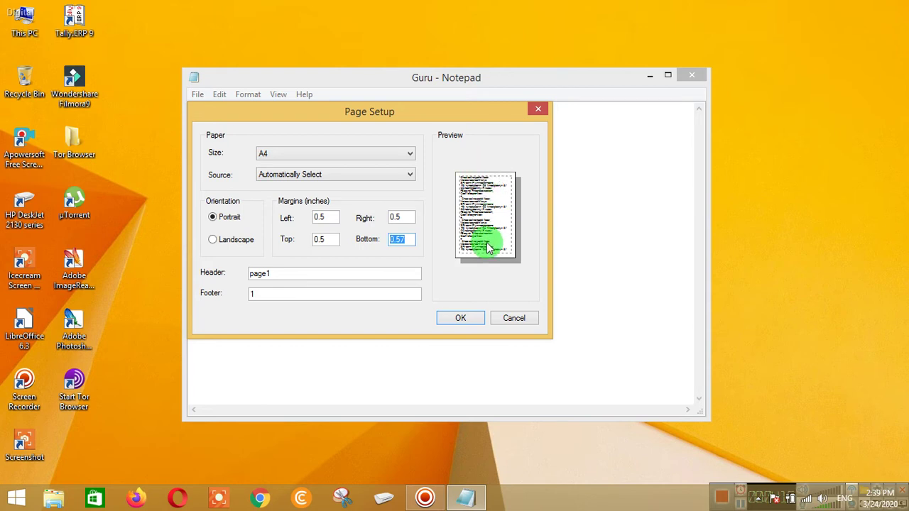
pyautogui.doubleClick(289, 274)
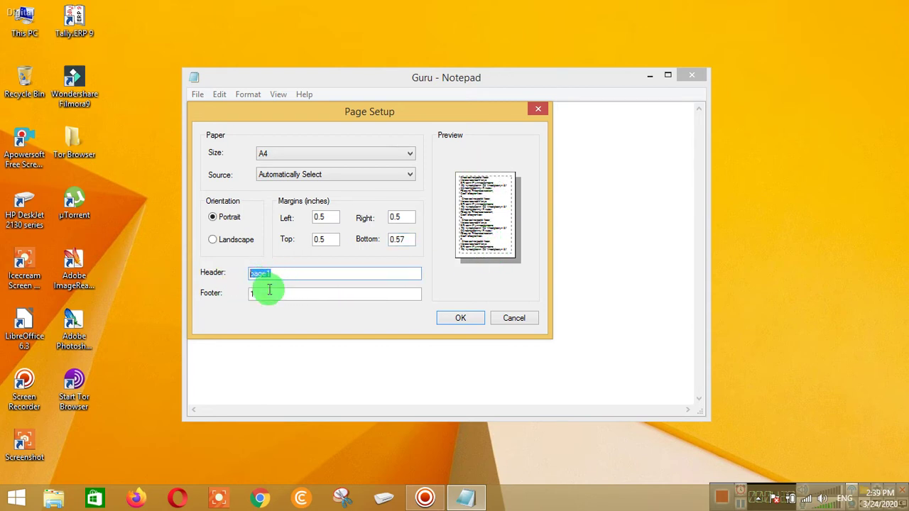
pyautogui.press('Tab')
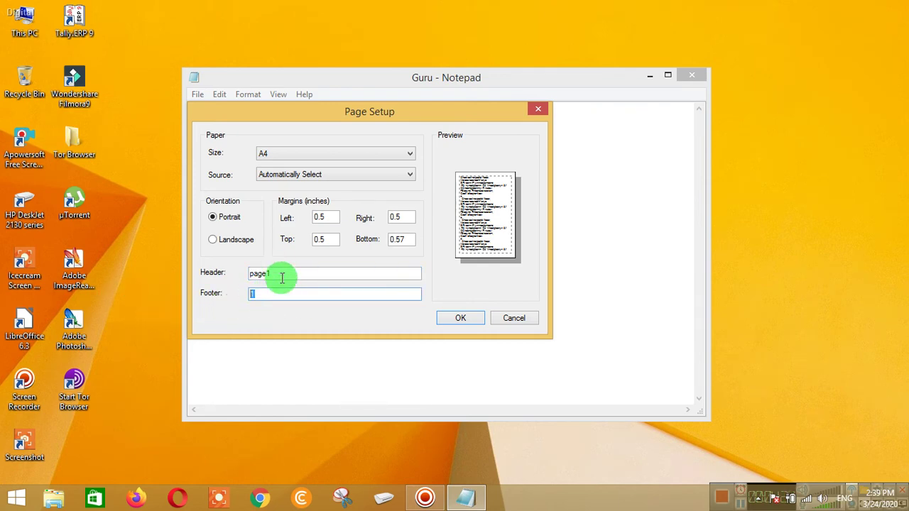
pyautogui.click(460, 318)
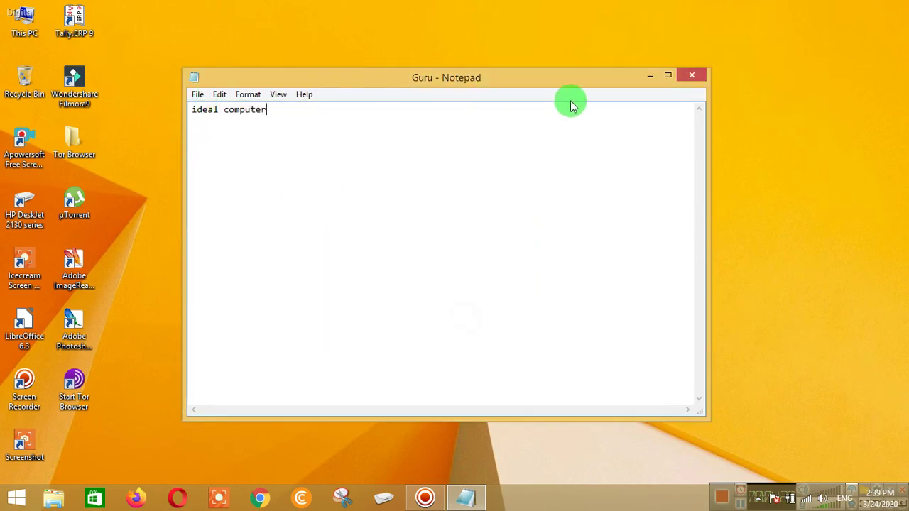
# - Maximize the document window and review the print options for printer, page range and number of copies without printing
pyautogui.click(668, 75)
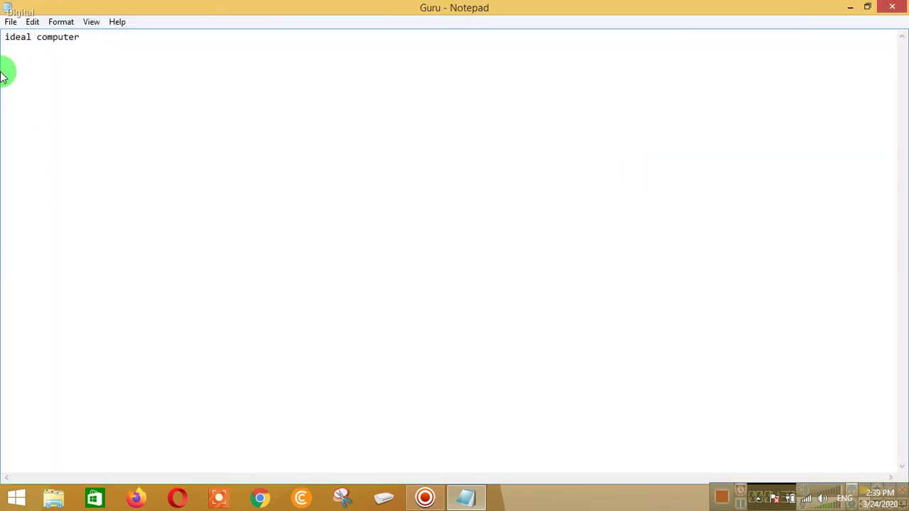
pyautogui.click(11, 22)
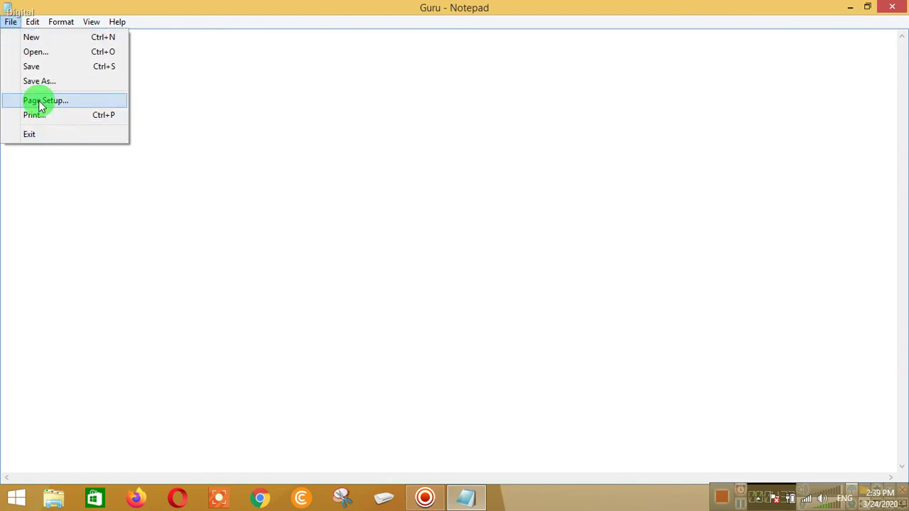
pyautogui.click(61, 118)
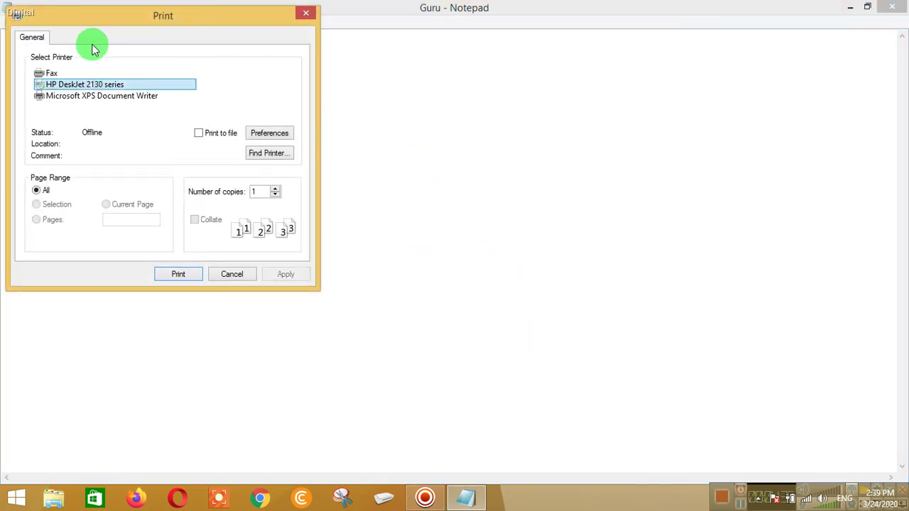
pyautogui.moveTo(131, 20); pyautogui.dragTo(407, 59)
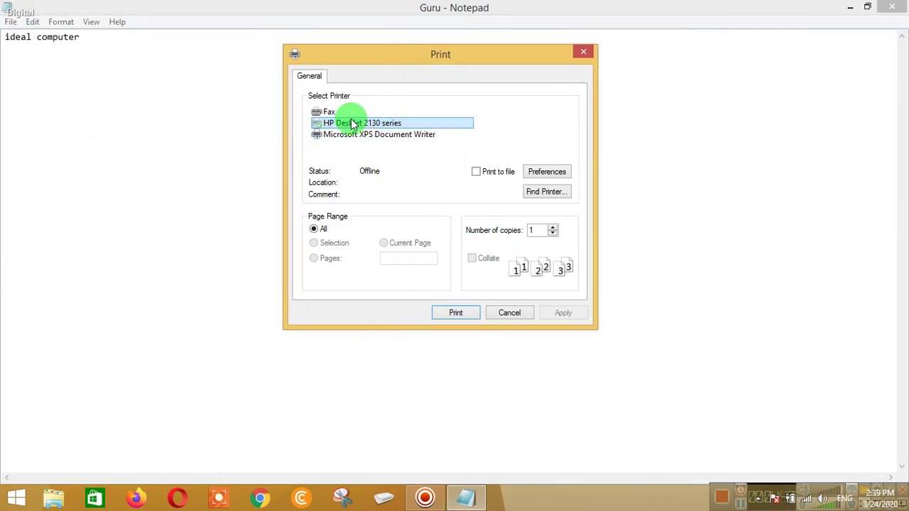
pyautogui.moveTo(335, 125)
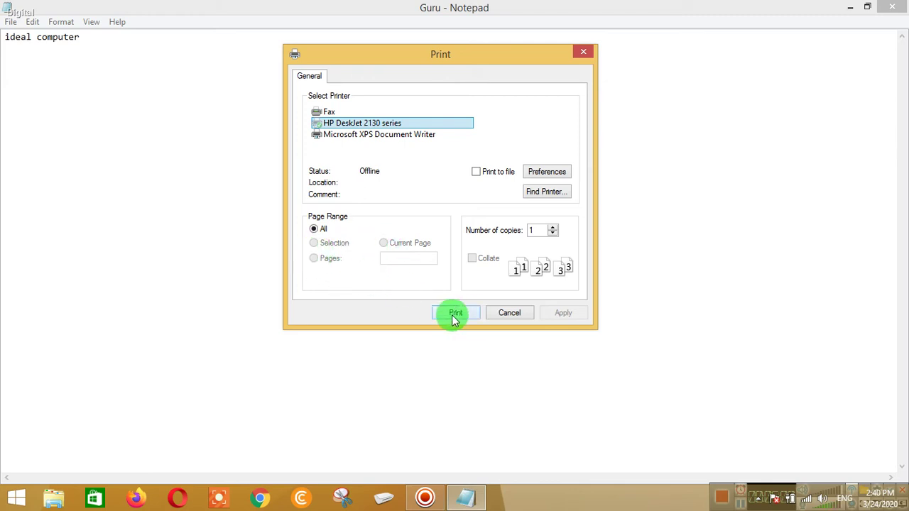
pyautogui.doubleClick(533, 230)
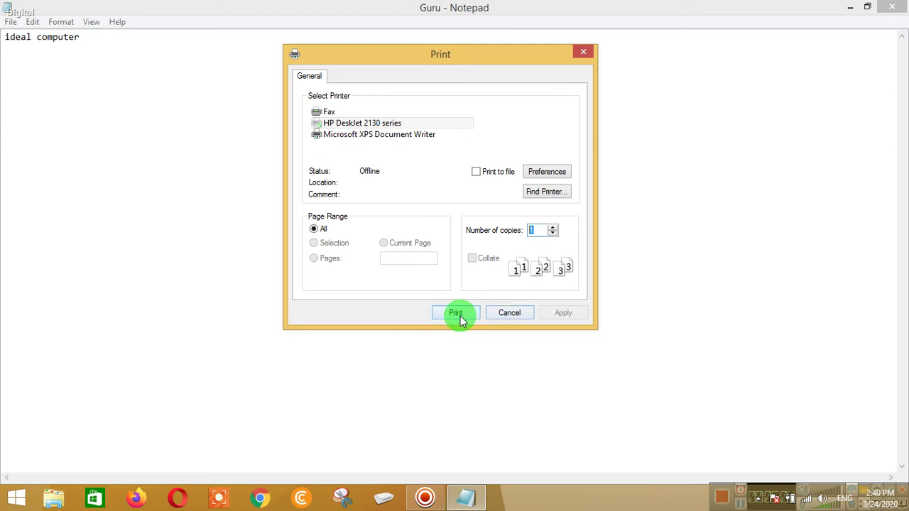
pyautogui.click(508, 314)
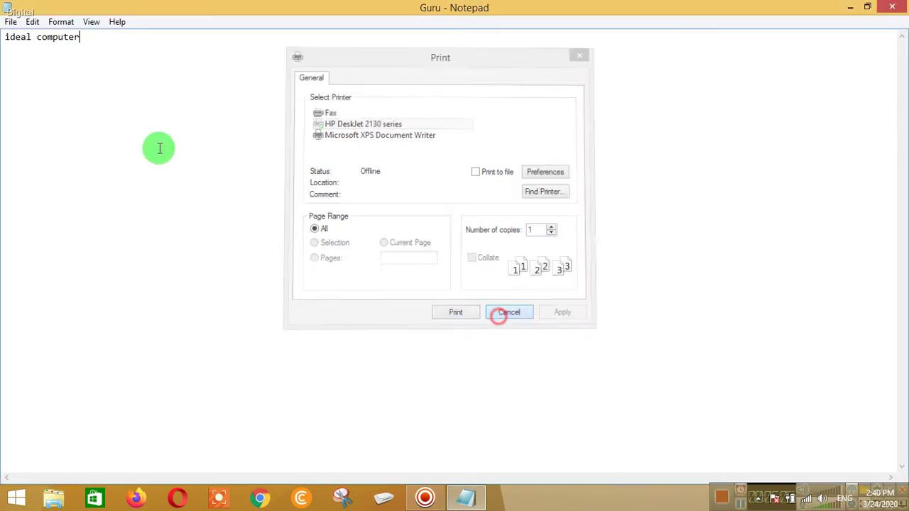
pyautogui.click(11, 22)
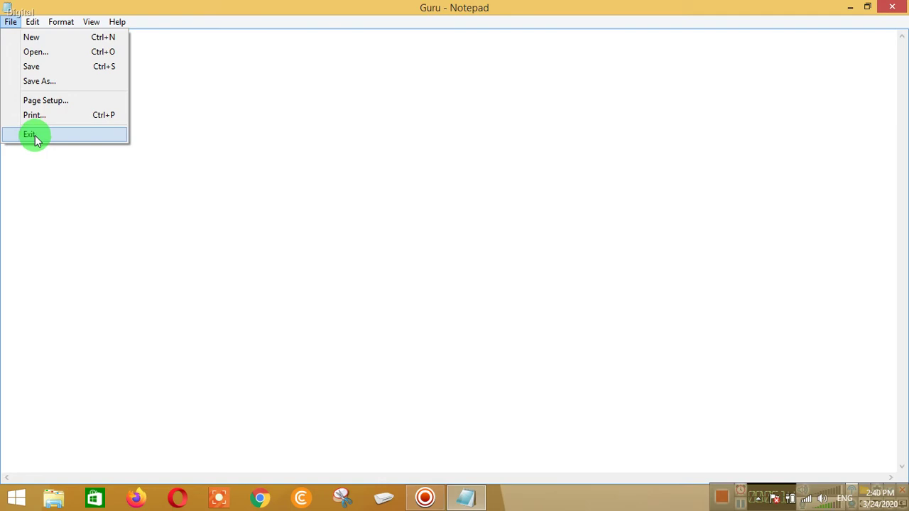
pyautogui.click(175, 209)
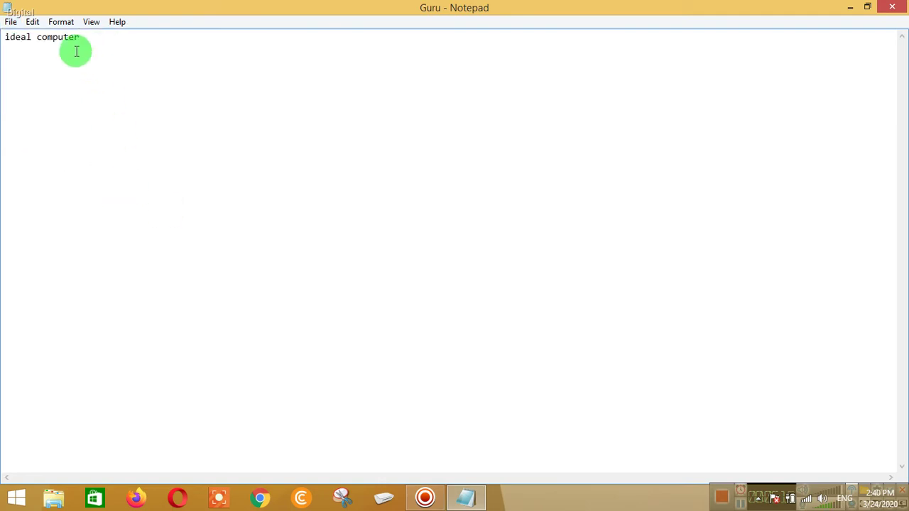
# - Append the word "spguru" to the end of the "ideal computer" line and bring up the Undo command
pyautogui.click(33, 22)
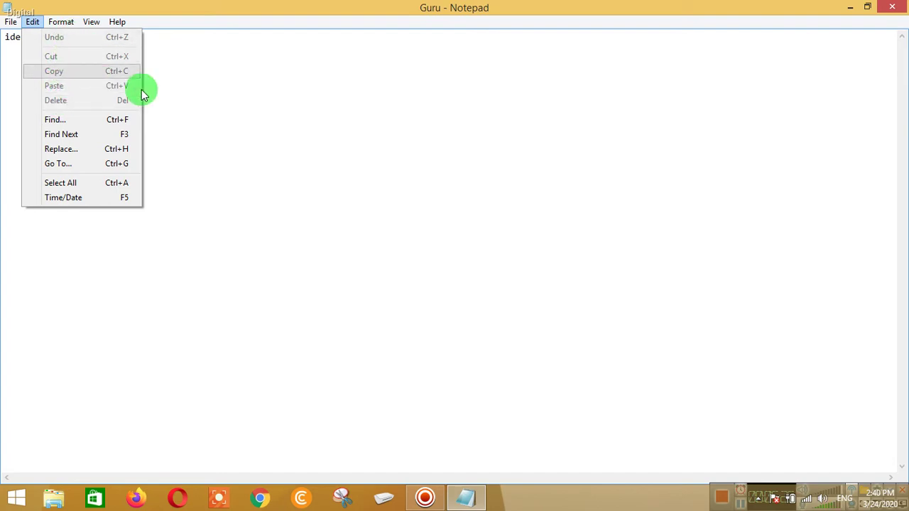
pyautogui.click(178, 93)
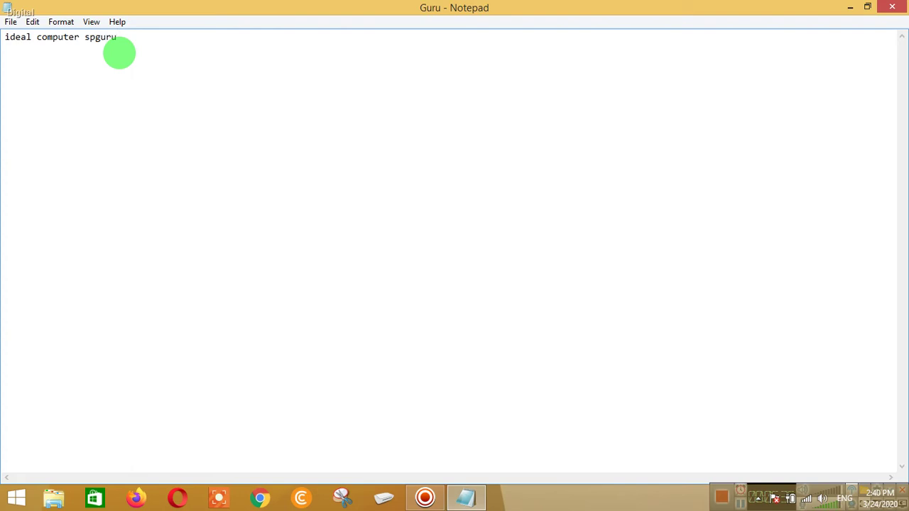
pyautogui.click(32, 22)
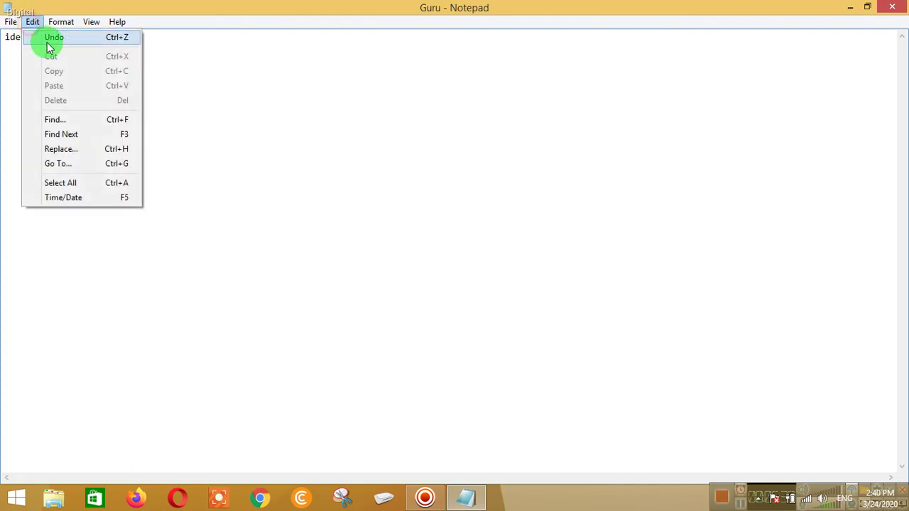